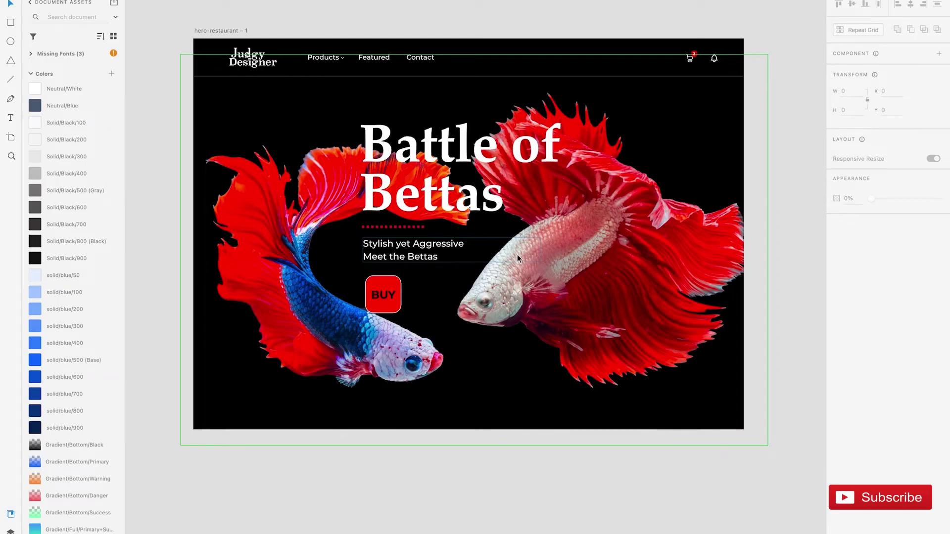
# Step: Fit both hero artboards in view, then zoom in on the second one
pyautogui.hscroll(1, 518, 254)
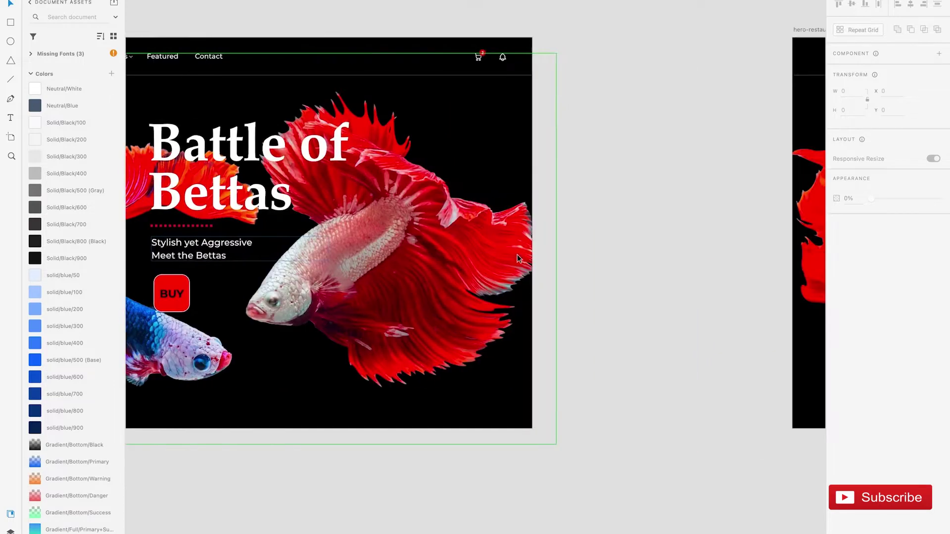
pyautogui.hotkey('ctrl', '0')
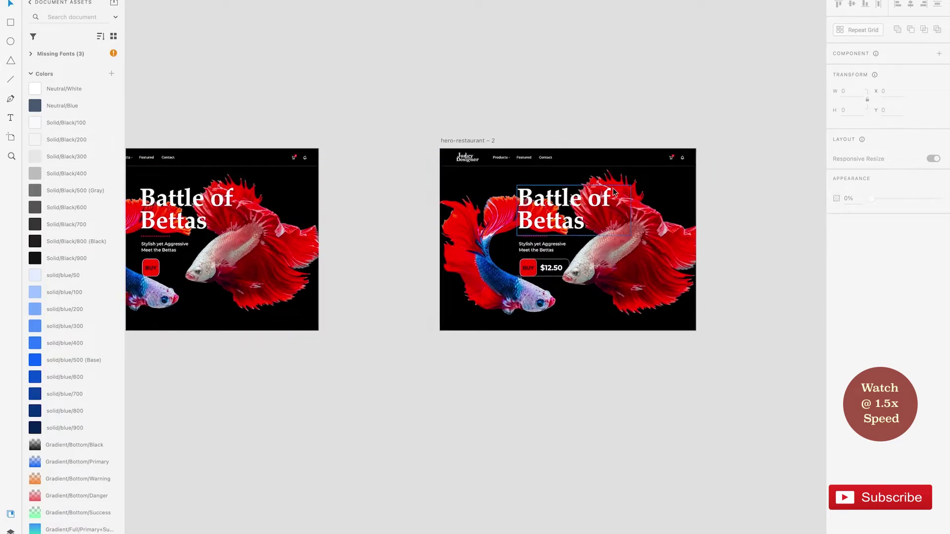
pyautogui.hotkey('ctrl', '3')
# Step: Inspect the Battle of Bettas heading, Products nav, subtitle, $12.50 price and BUY label, then deselect
pyautogui.click(561, 203)
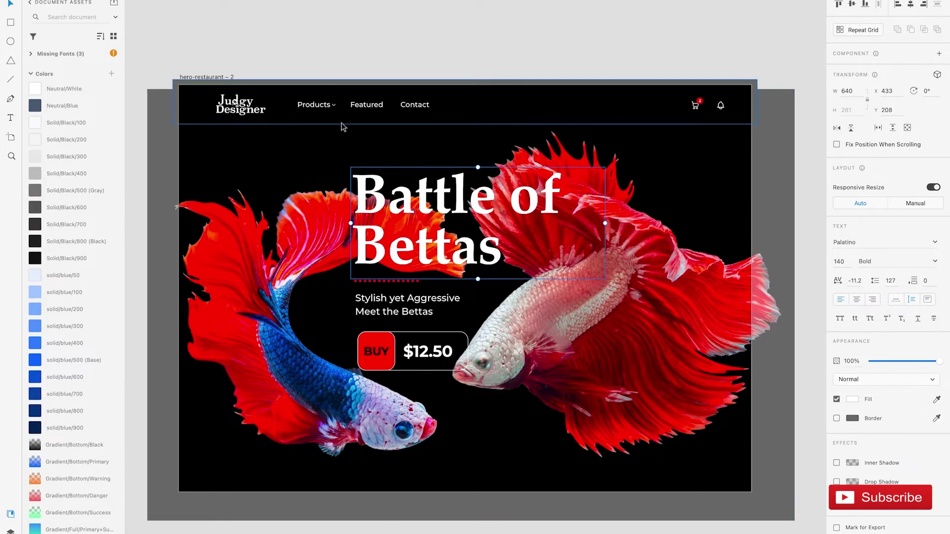
pyautogui.click(316, 107)
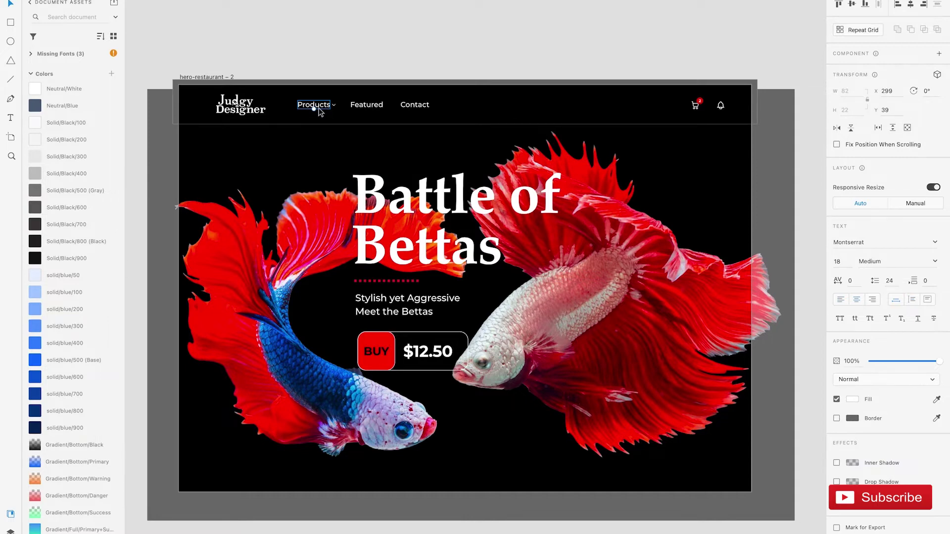
pyautogui.click(428, 310)
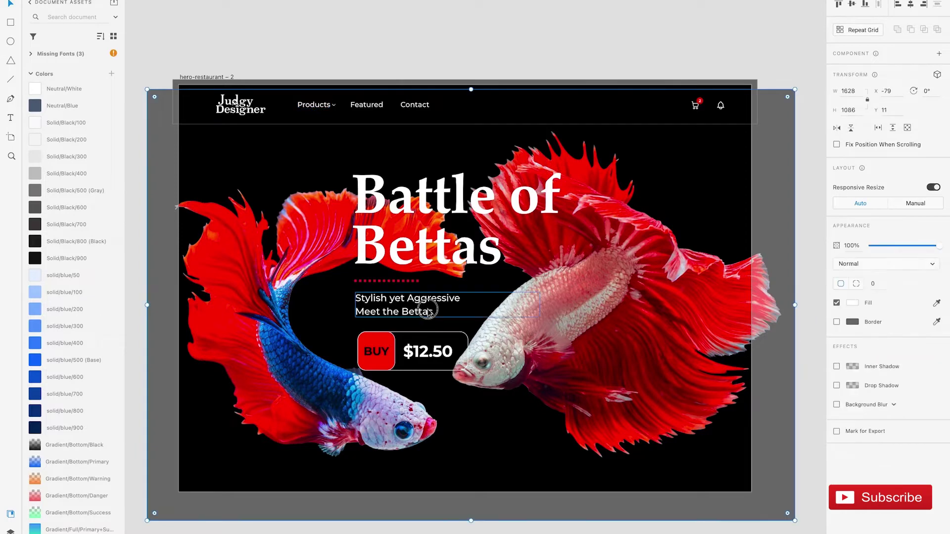
pyautogui.doubleClick(428, 310)
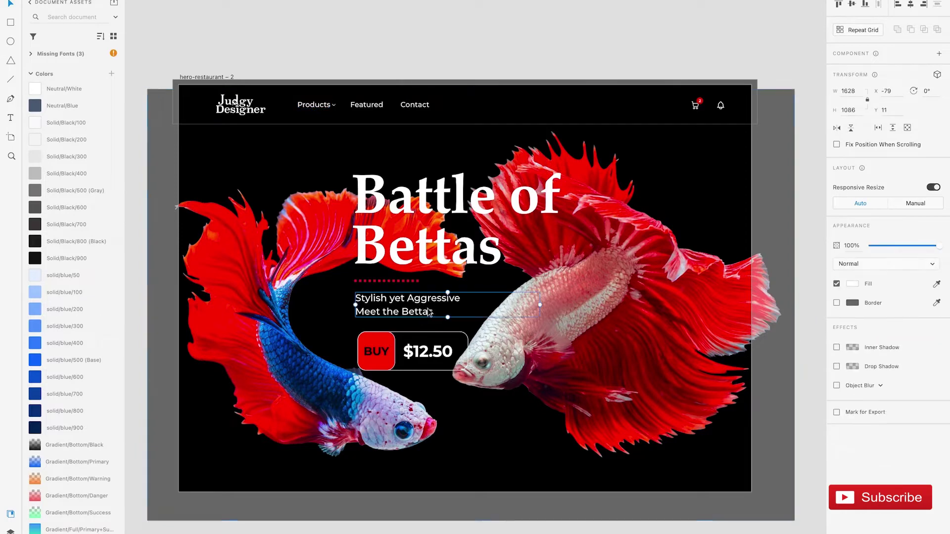
pyautogui.click(431, 361)
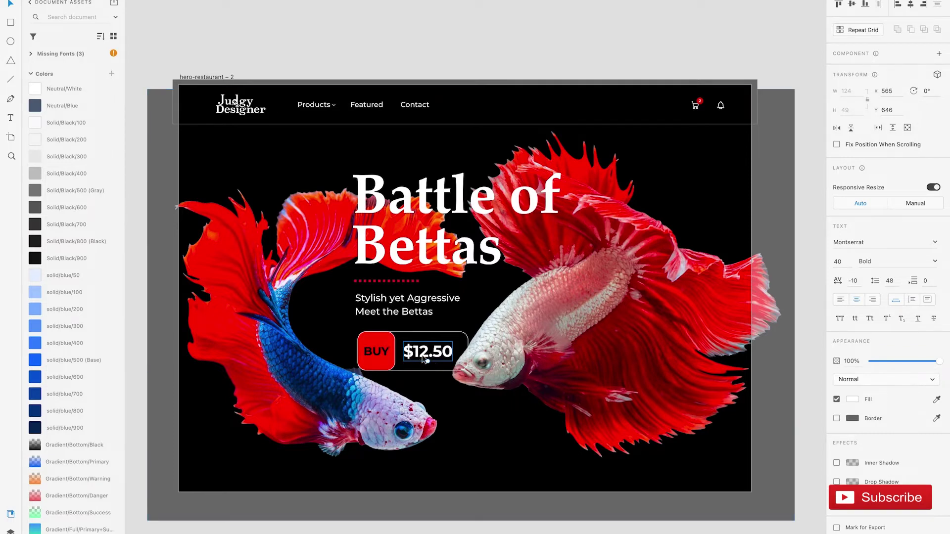
pyautogui.moveTo(427, 352)
pyautogui.click(368, 355)
pyautogui.click(525, 204)
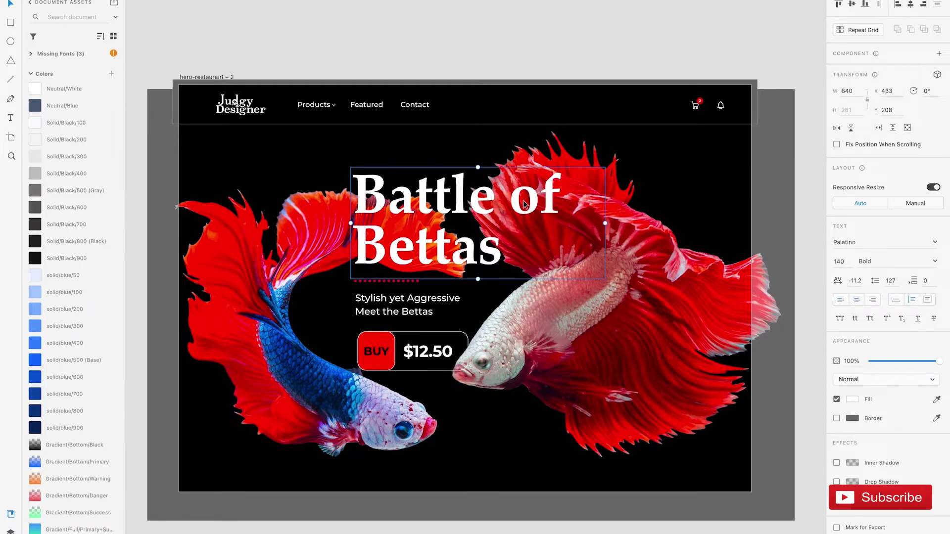
pyautogui.click(800, 205)
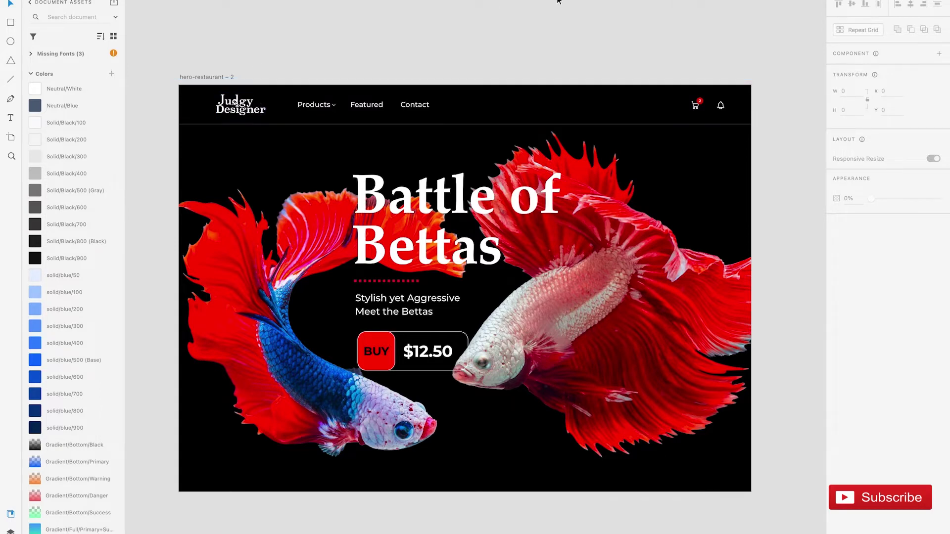
pyautogui.scroll(5, 703, 99)
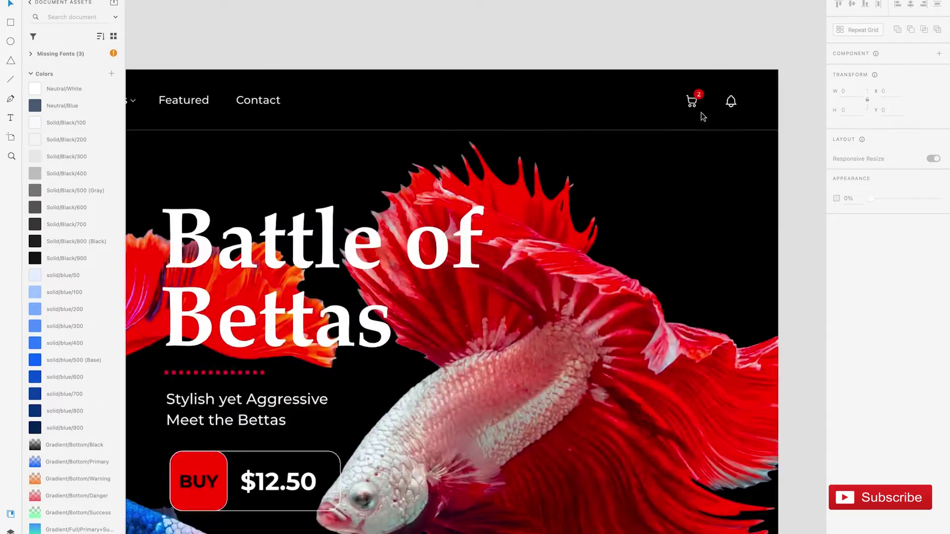
pyautogui.scroll(5, 692, 100)
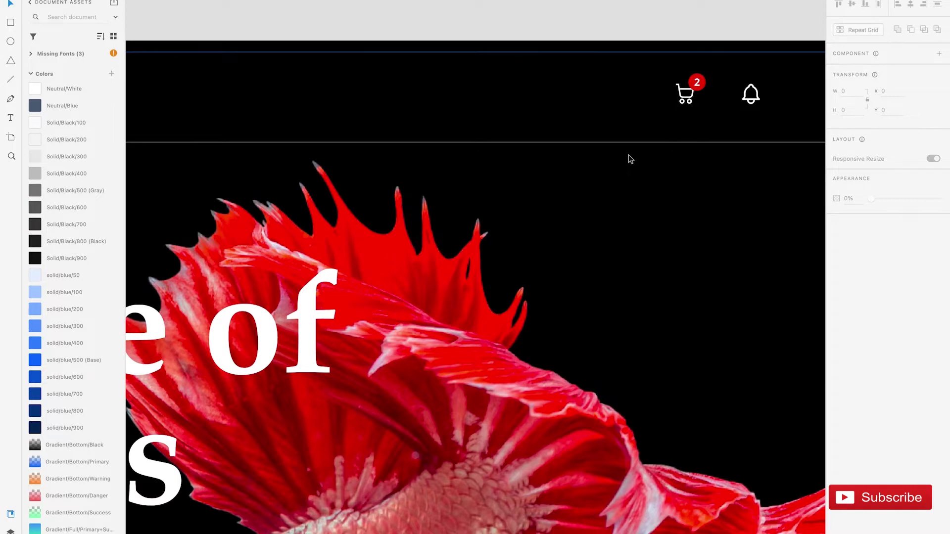
pyautogui.scroll(-3, 629, 155)
pyautogui.scroll(-2, 629, 155)
pyautogui.scroll(-2, 631, 158)
pyautogui.scroll(-2, 631, 159)
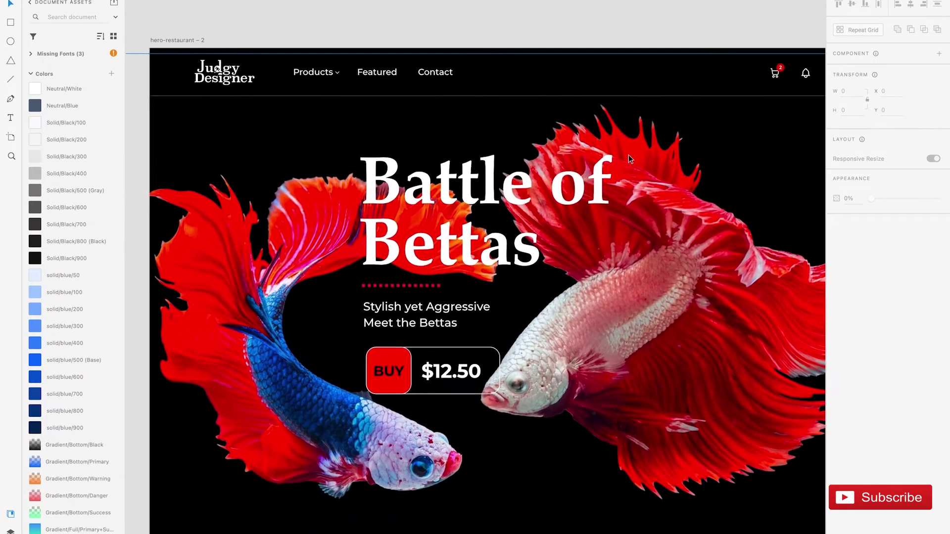
pyautogui.scroll(-1, 630, 159)
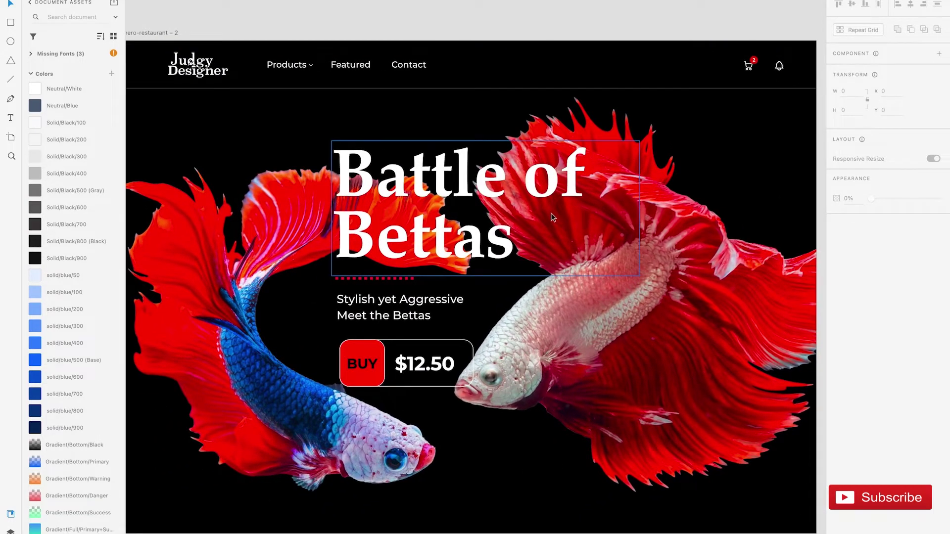
pyautogui.click(396, 279)
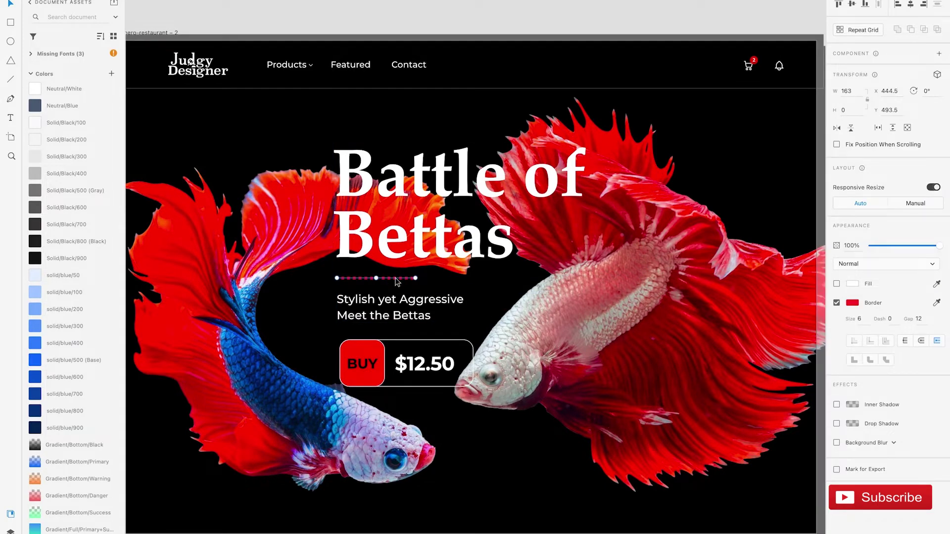
pyautogui.doubleClick(371, 365)
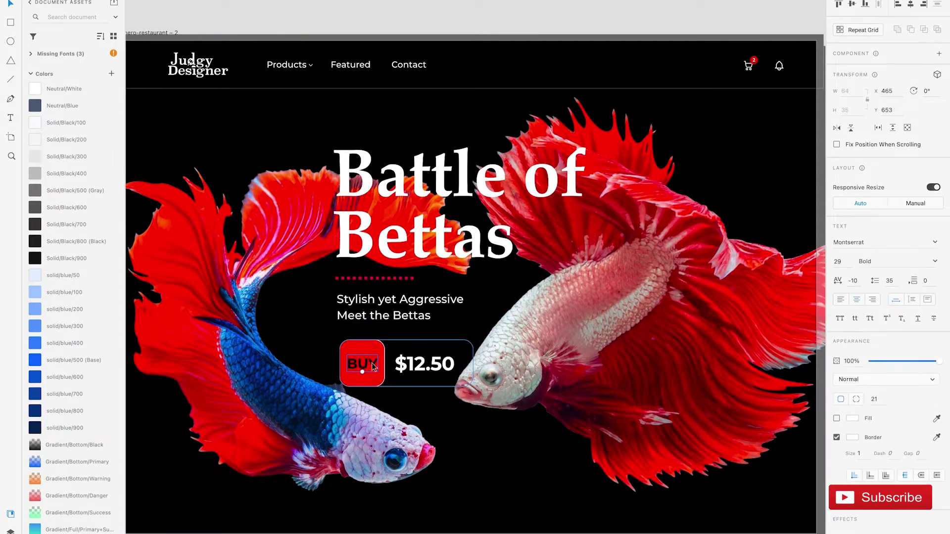
pyautogui.press('Escape')
pyautogui.hscroll(-3, 385, 391)
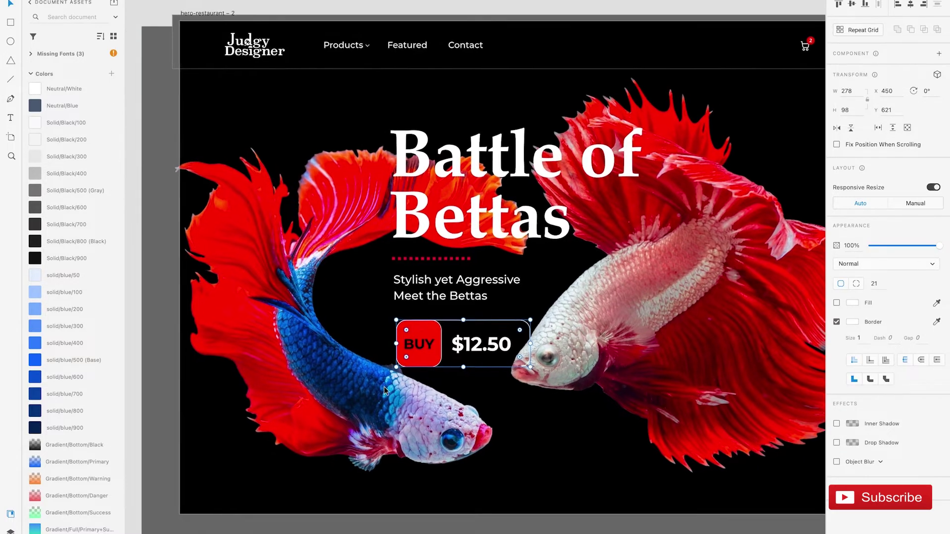
pyautogui.scroll(-3, 385, 391)
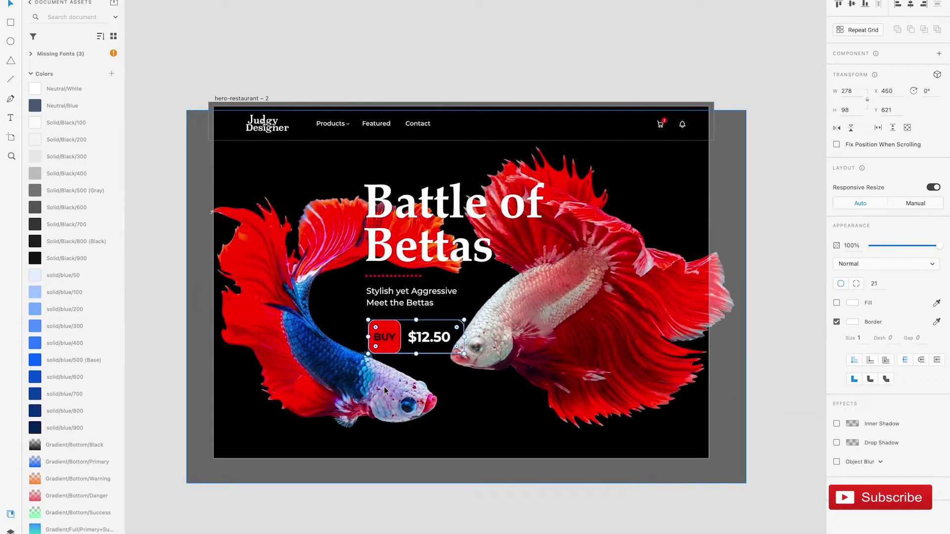
pyautogui.hscroll(-2, 384, 391)
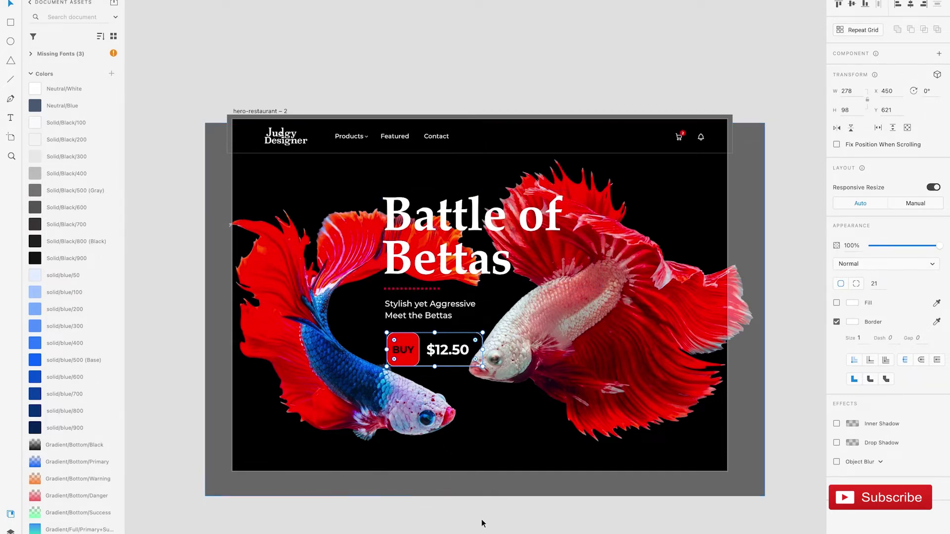
pyautogui.click(479, 503)
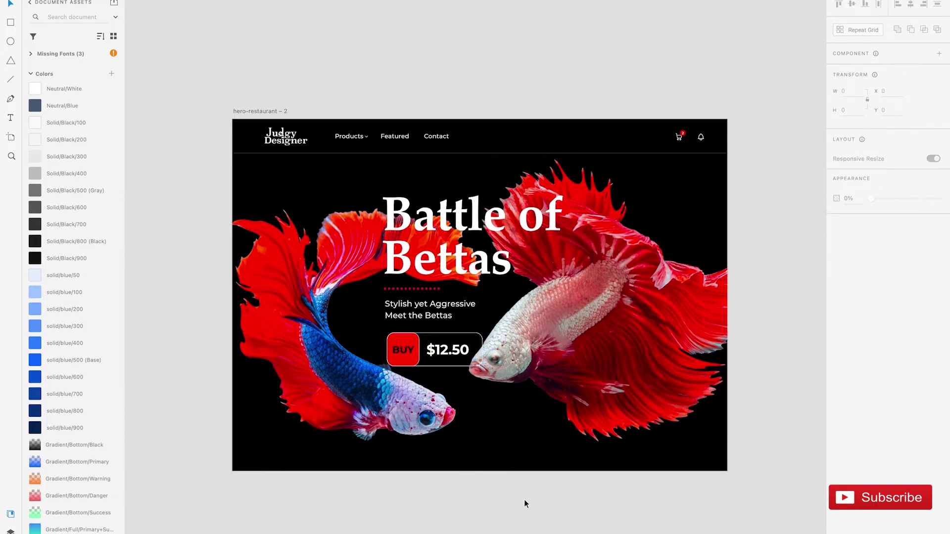
pyautogui.click(429, 308)
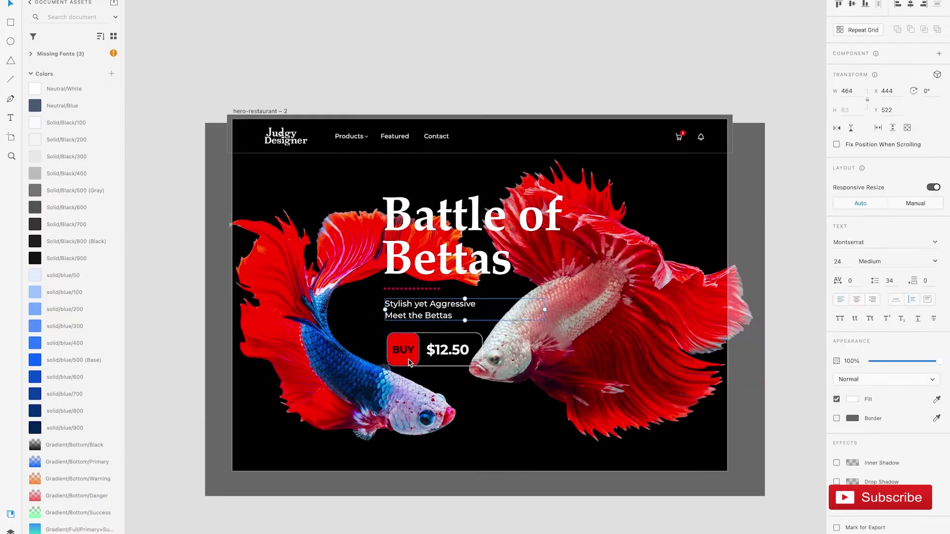
pyautogui.scroll(3, 409, 363)
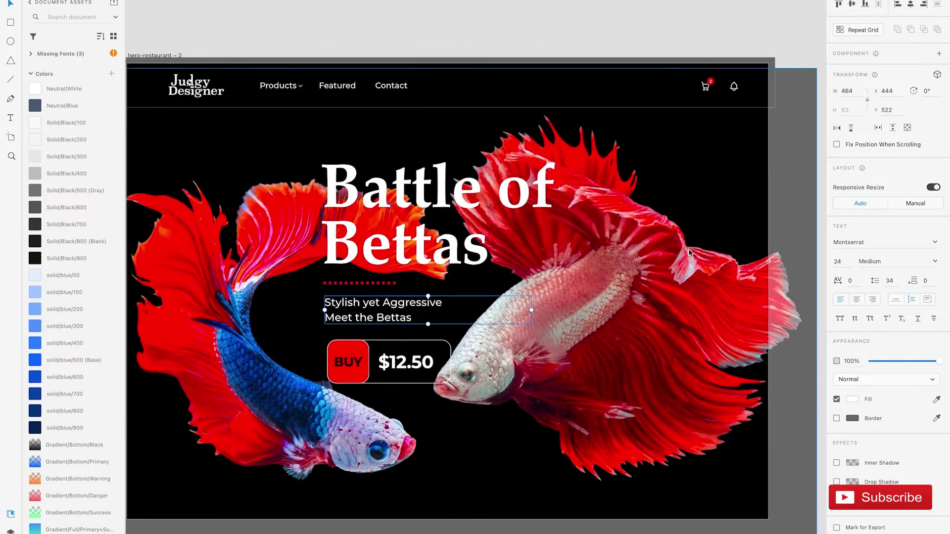
pyautogui.scroll(-3, 629, 245)
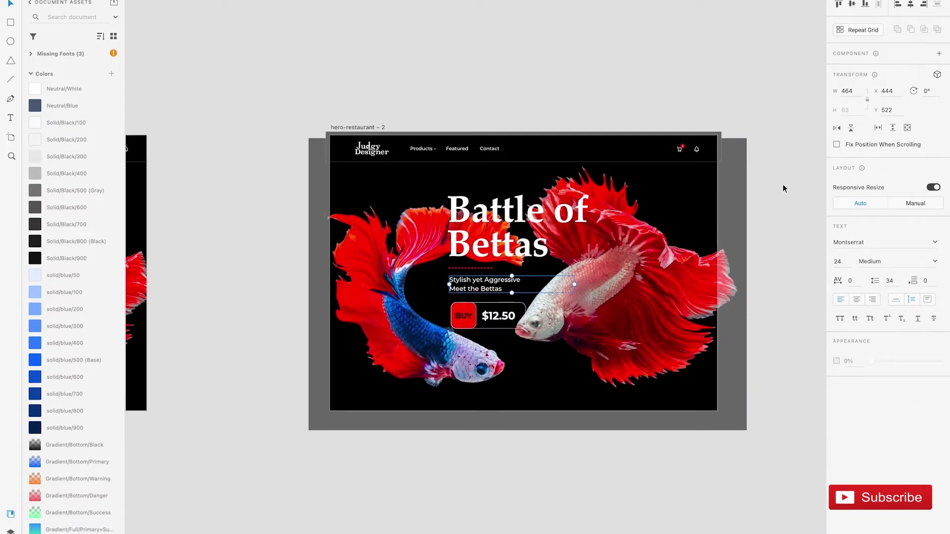
pyautogui.click(770, 185)
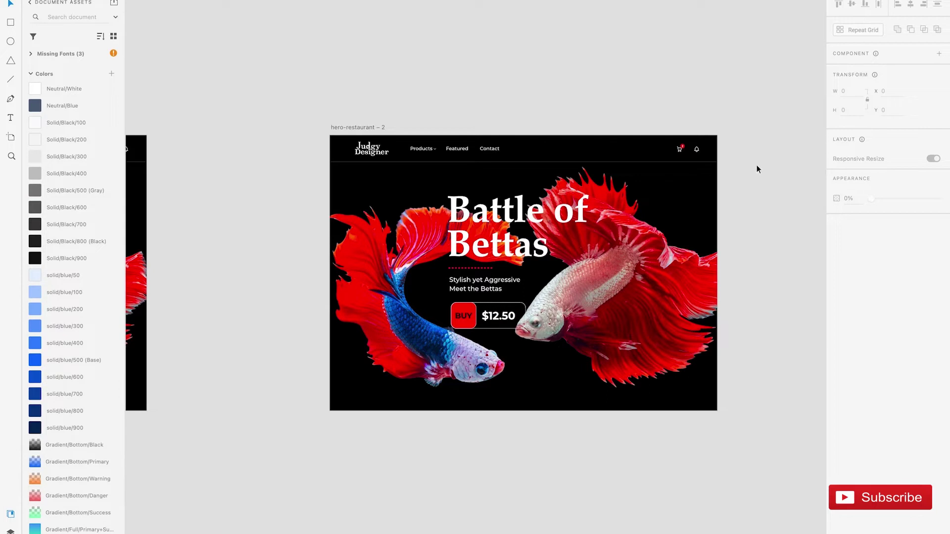
pyautogui.moveTo(737, 176)
pyautogui.mouseDown()
pyautogui.moveTo(342, 433)
pyautogui.moveTo(323, 457)
pyautogui.moveTo(339, 449)
pyautogui.mouseUp()
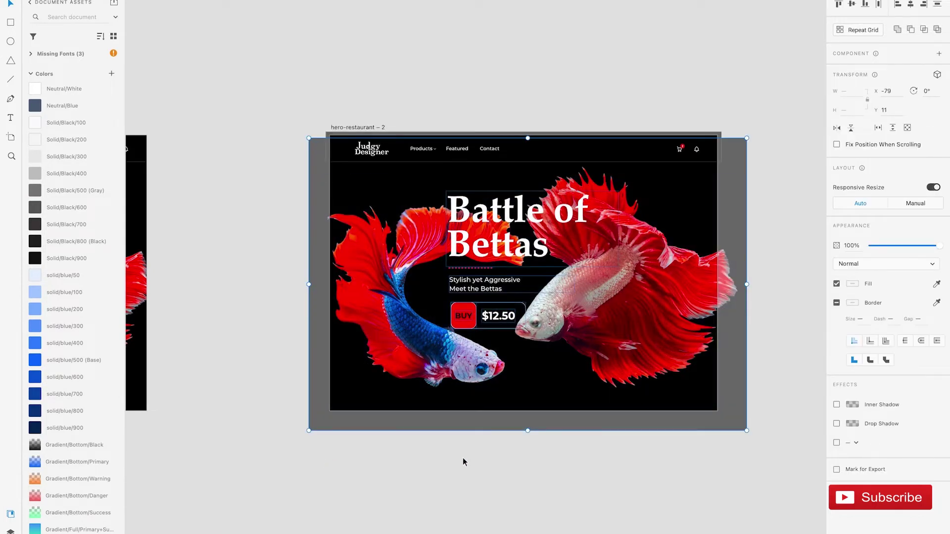
# Step: Convert the betta hero group into a main component and select it to see its Default State
pyautogui.click(939, 53)
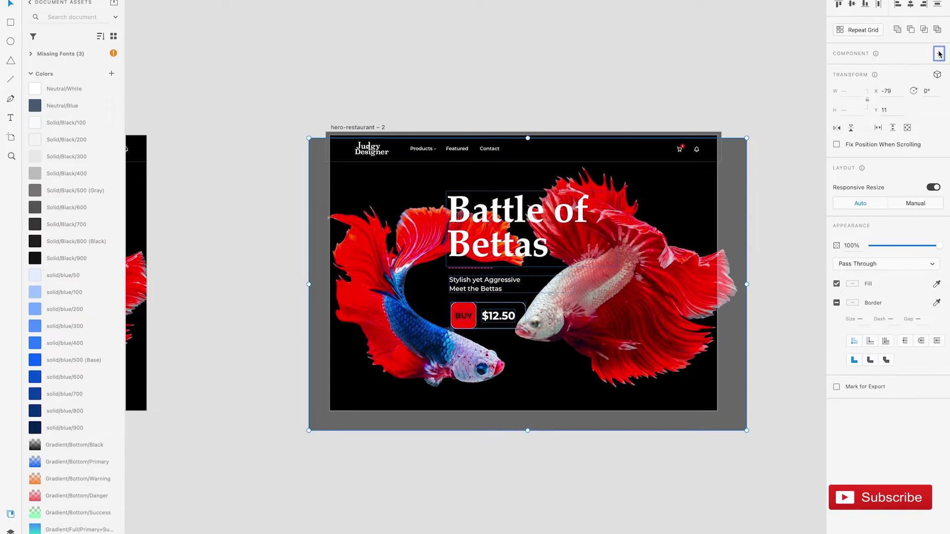
pyautogui.click(940, 53)
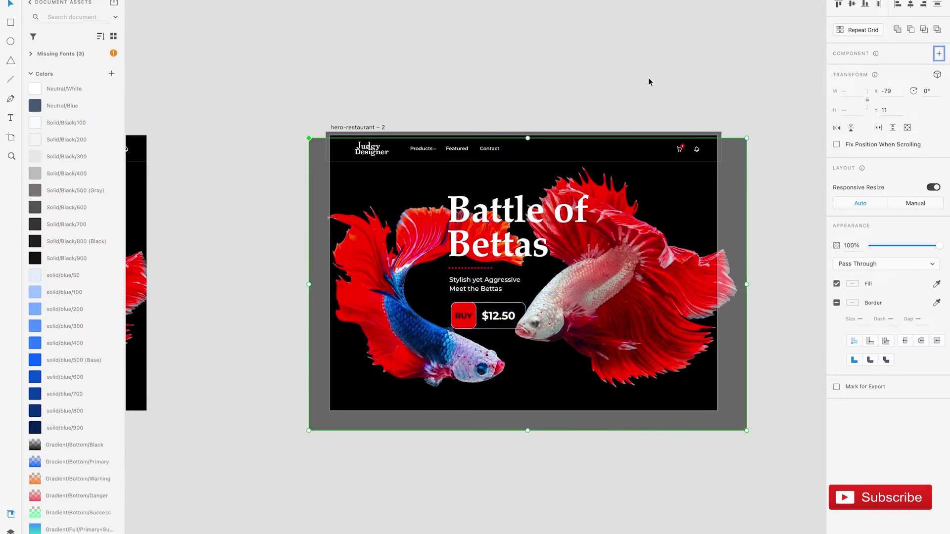
pyautogui.doubleClick(578, 243)
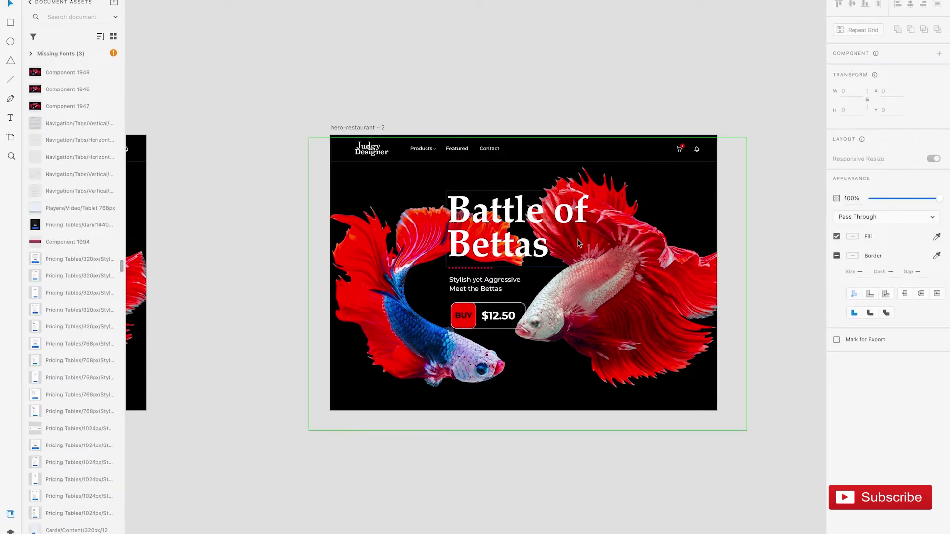
pyautogui.click(578, 242)
pyautogui.scroll(3, 518, 324)
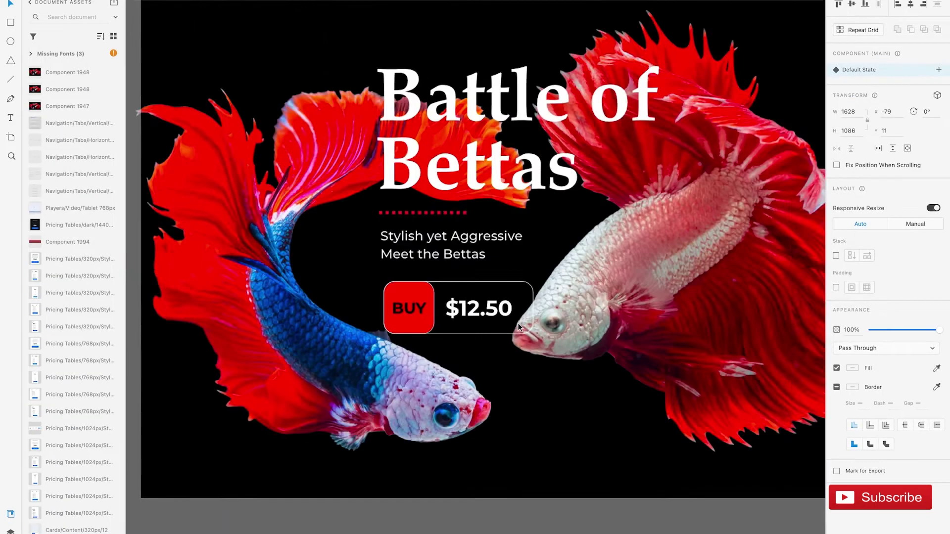
pyautogui.scroll(1, 518, 322)
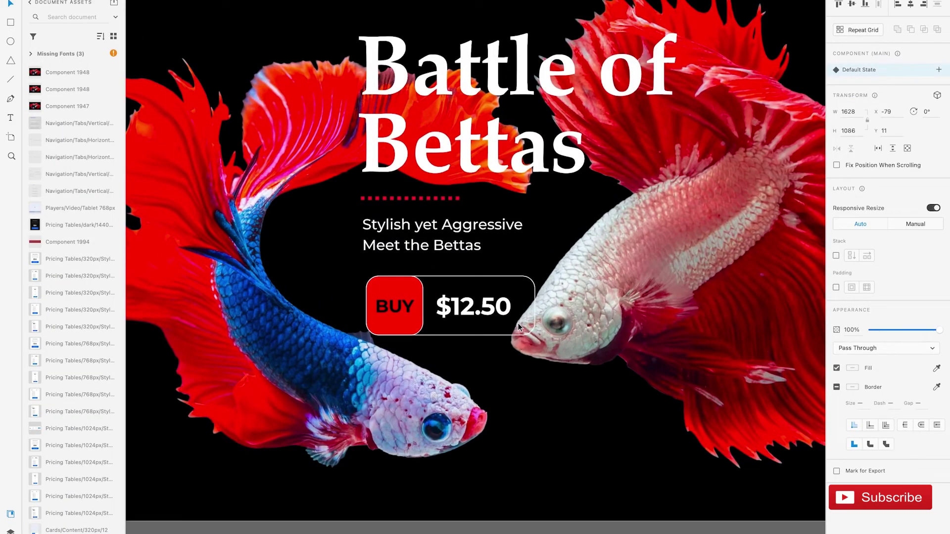
# Step: Set the $12.50 price text's opacity to 0%
pyautogui.click(474, 316)
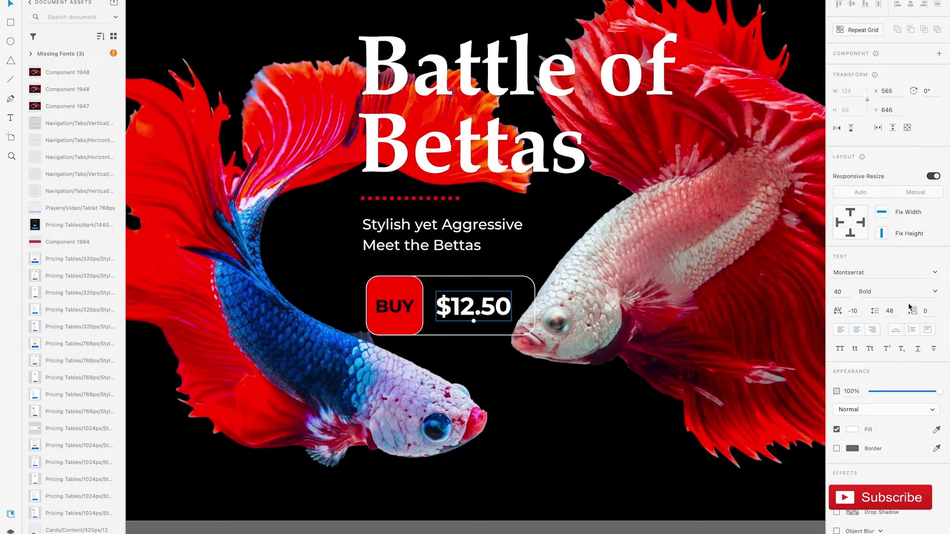
pyautogui.click(876, 392)
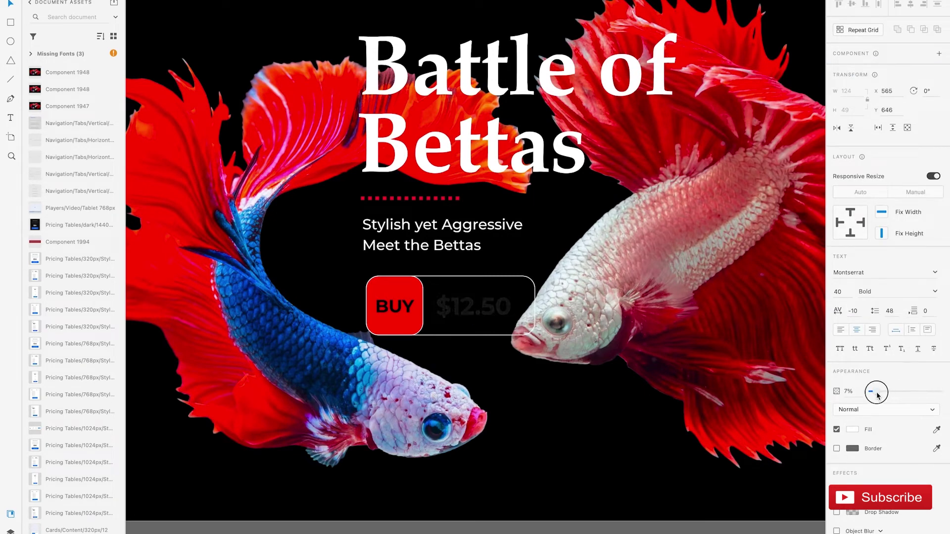
pyautogui.moveTo(876, 392); pyautogui.dragTo(843, 395)
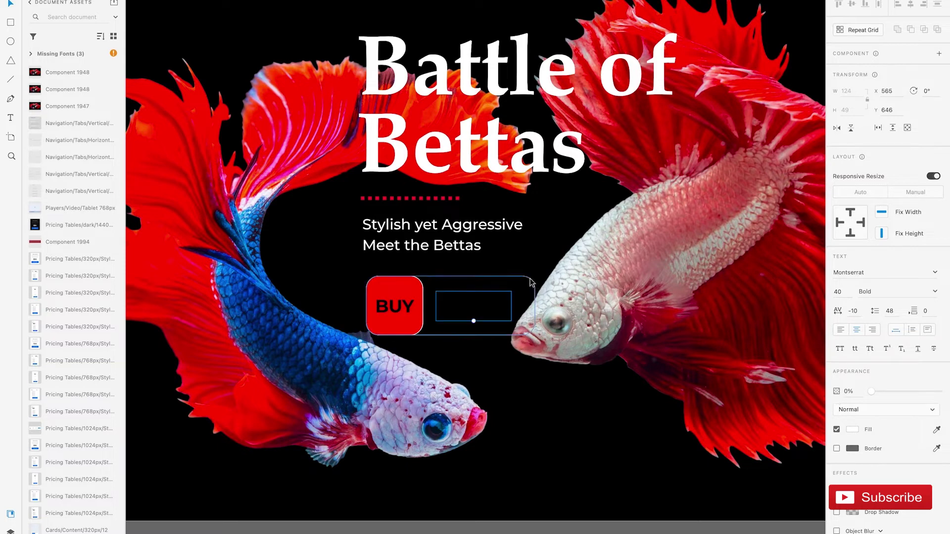
# Step: Shrink the button outline rectangle so it wraps only the BUY label
pyautogui.click(535, 304)
pyautogui.moveTo(534, 304); pyautogui.dragTo(423, 306)
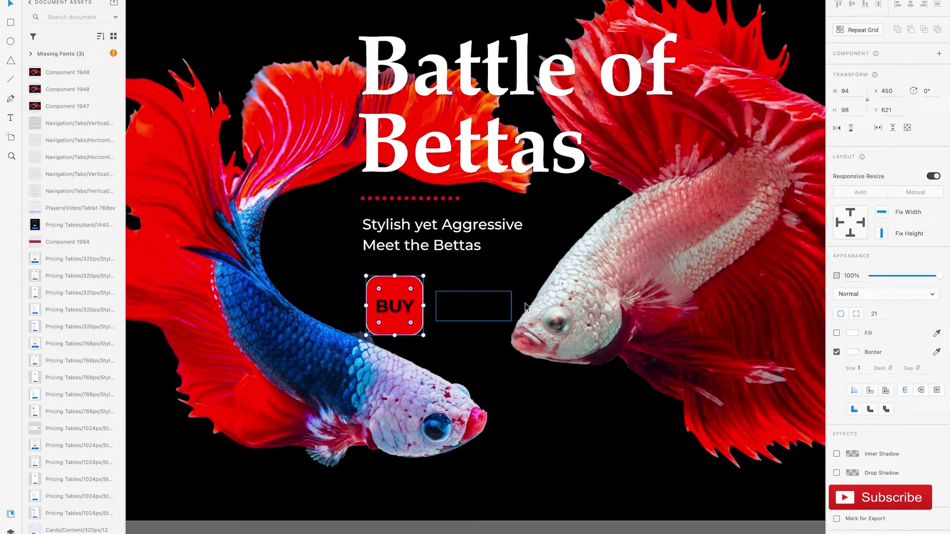
pyautogui.hotkey('ctrl', '0')
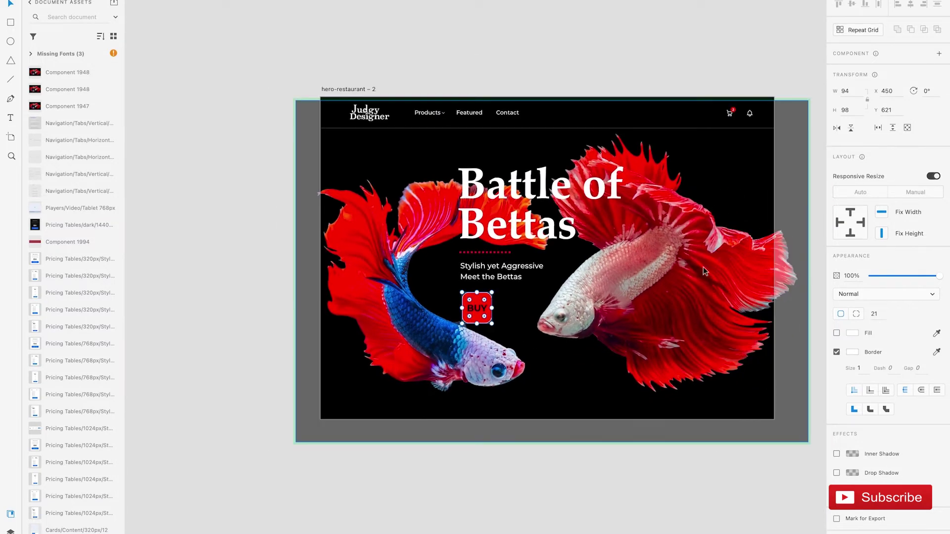
pyautogui.click(717, 248)
pyautogui.hscroll(2, 716, 247)
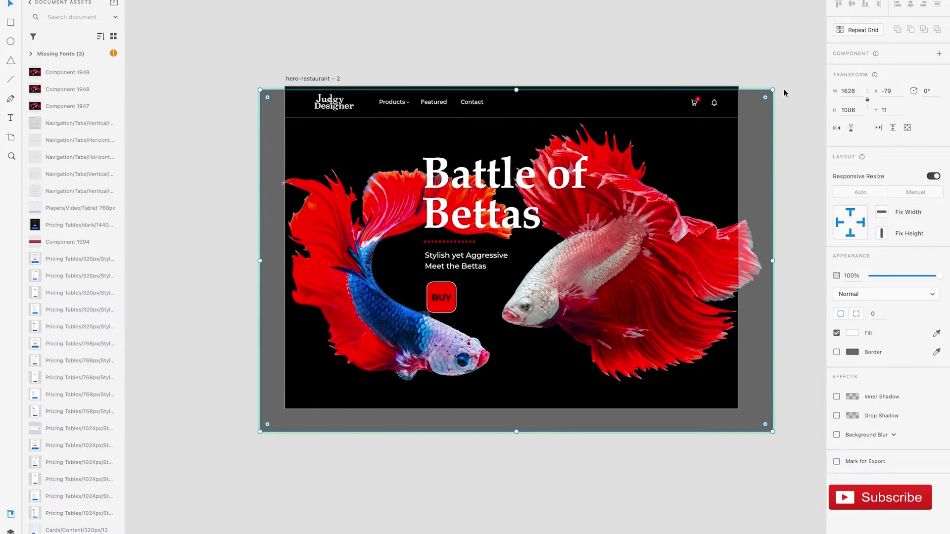
pyautogui.click(791, 138)
# Step: Add a Hover State to the hero component
pyautogui.click(636, 197)
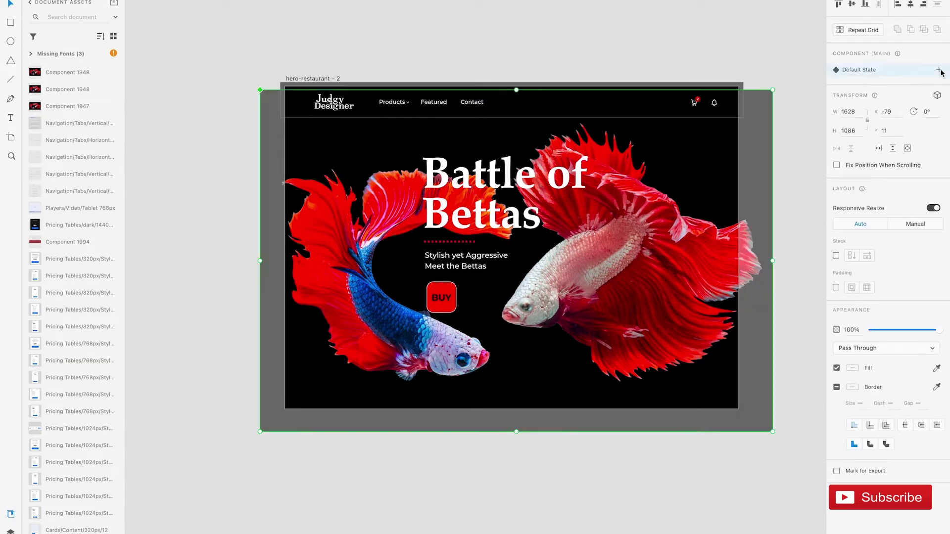
pyautogui.click(939, 71)
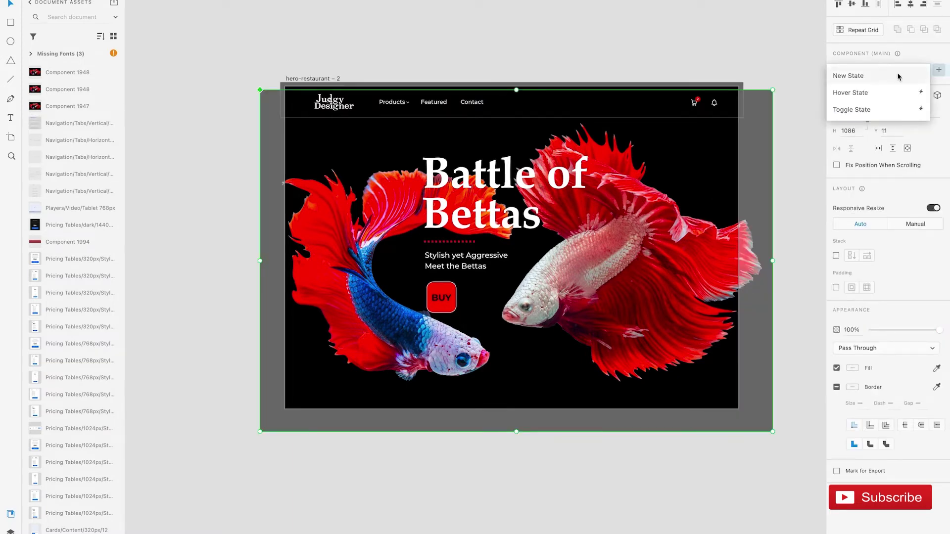
pyautogui.press('Escape')
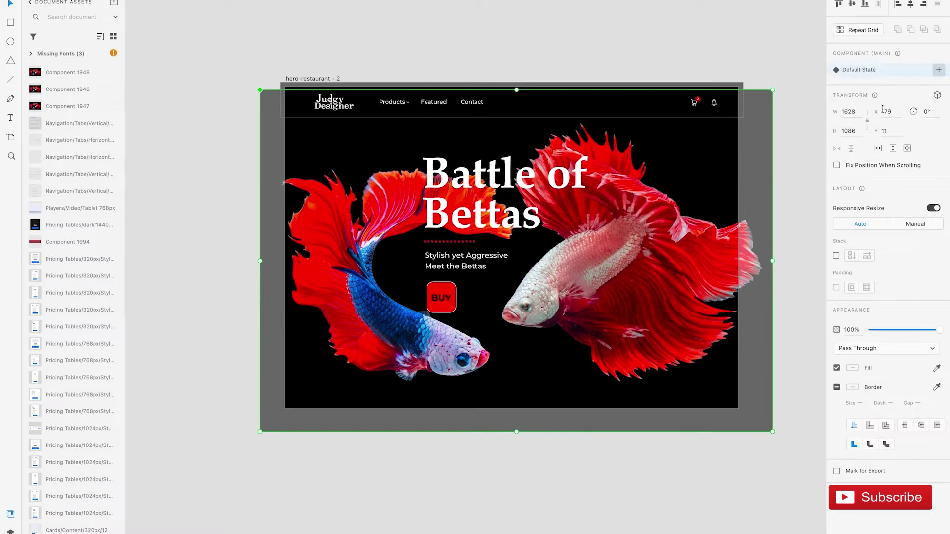
pyautogui.hscroll(2, 732, 53)
pyautogui.scroll(-1, 732, 54)
pyautogui.click(733, 55)
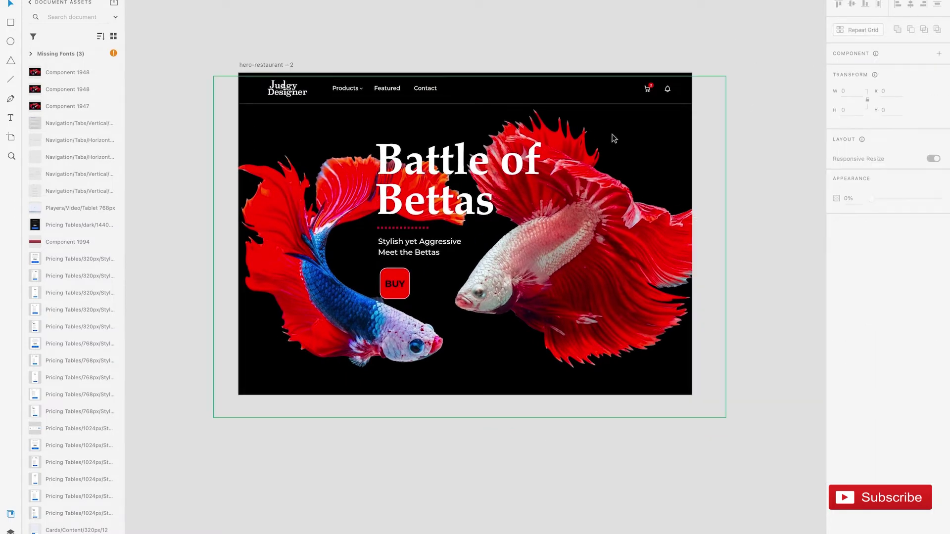
# Step: Enlarge the fish image in the hover state
pyautogui.click(626, 171)
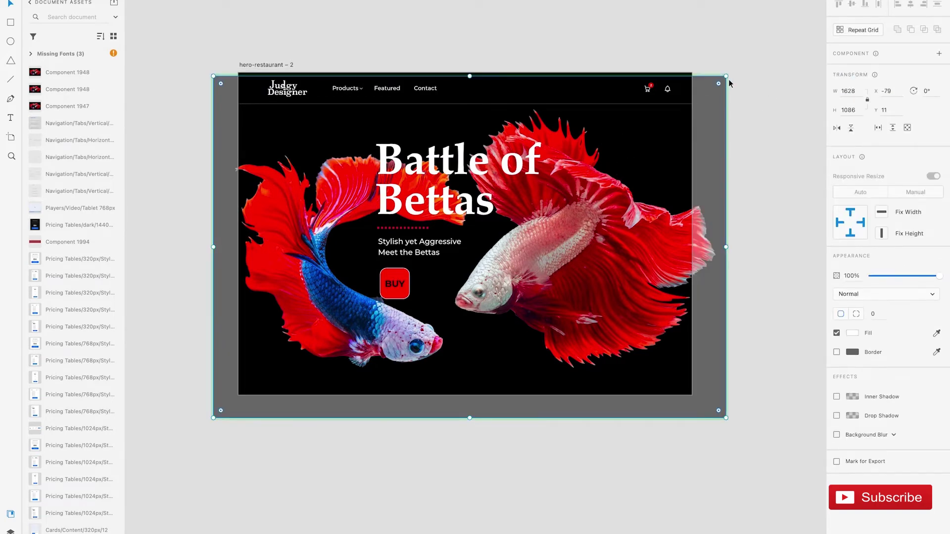
pyautogui.moveTo(726, 77); pyautogui.dragTo(769, 46)
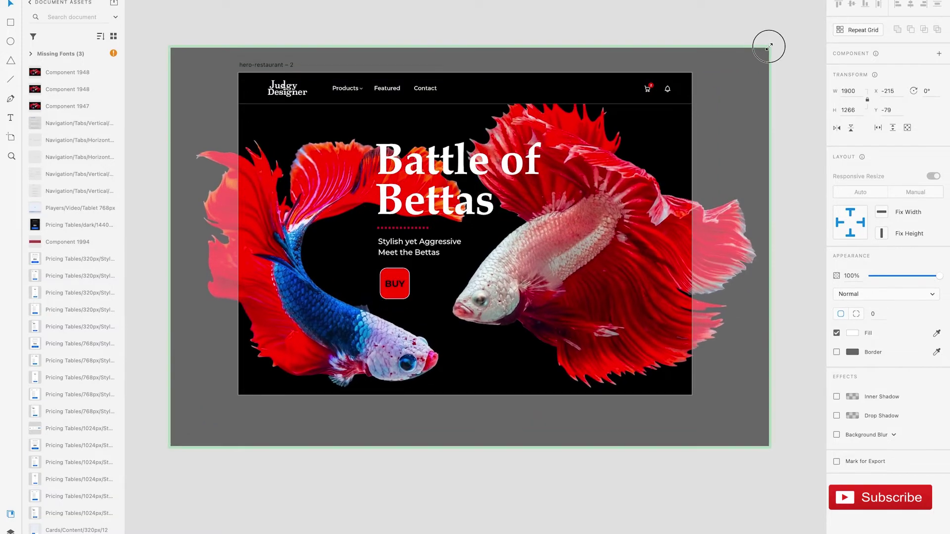
pyautogui.click(740, 62)
pyautogui.press('t')
# Step: Restore the $12.50 price to 100% opacity and widen the button outline to enclose it
pyautogui.moveTo(413, 292); pyautogui.dragTo(456, 276)
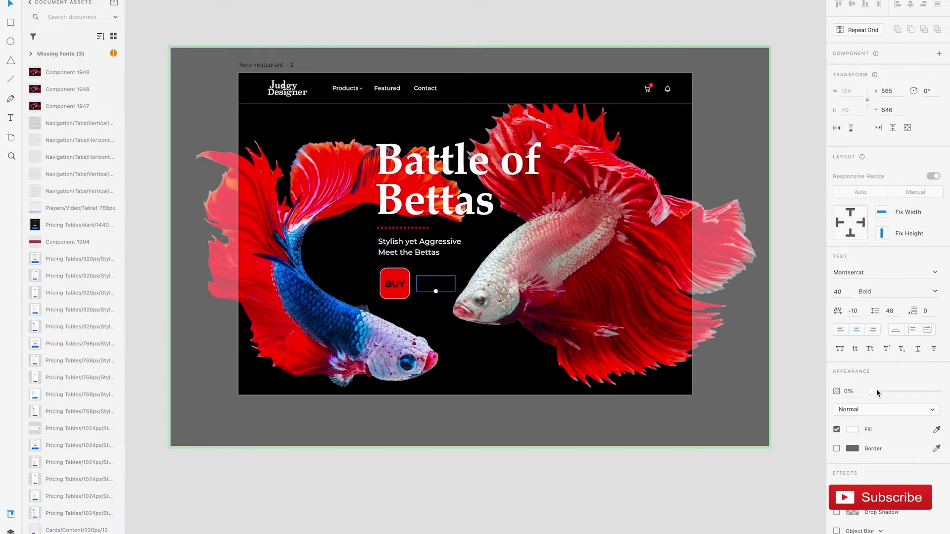
pyautogui.moveTo(877, 391); pyautogui.dragTo(940, 392)
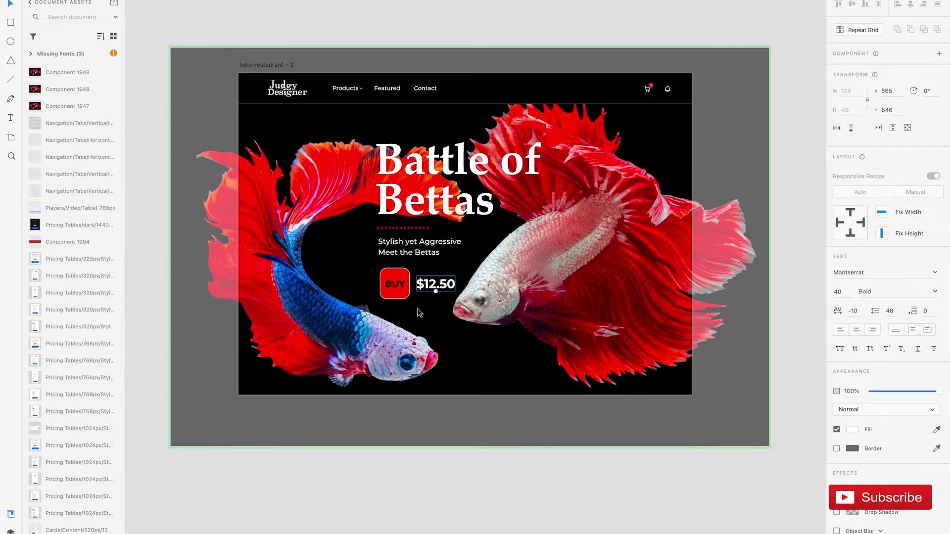
pyautogui.click(405, 293)
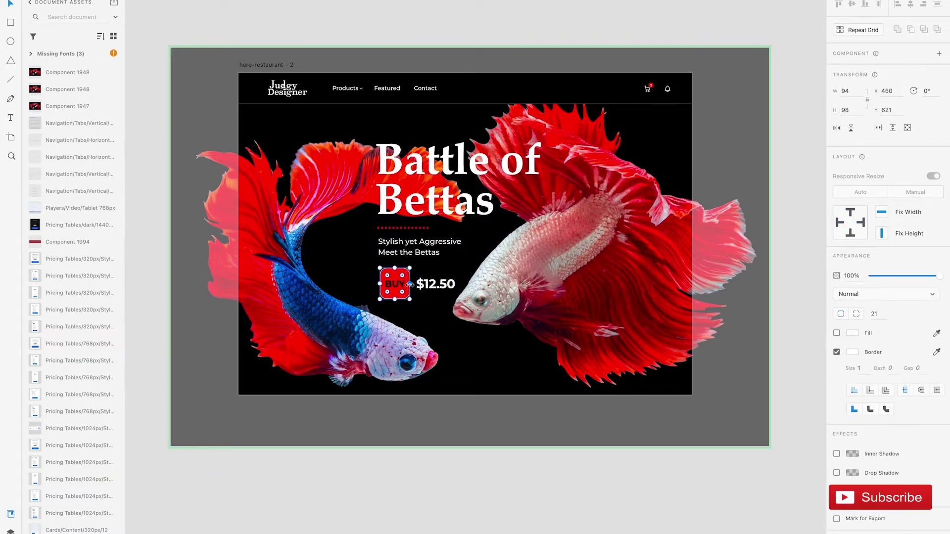
pyautogui.moveTo(410, 285); pyautogui.dragTo(465, 277)
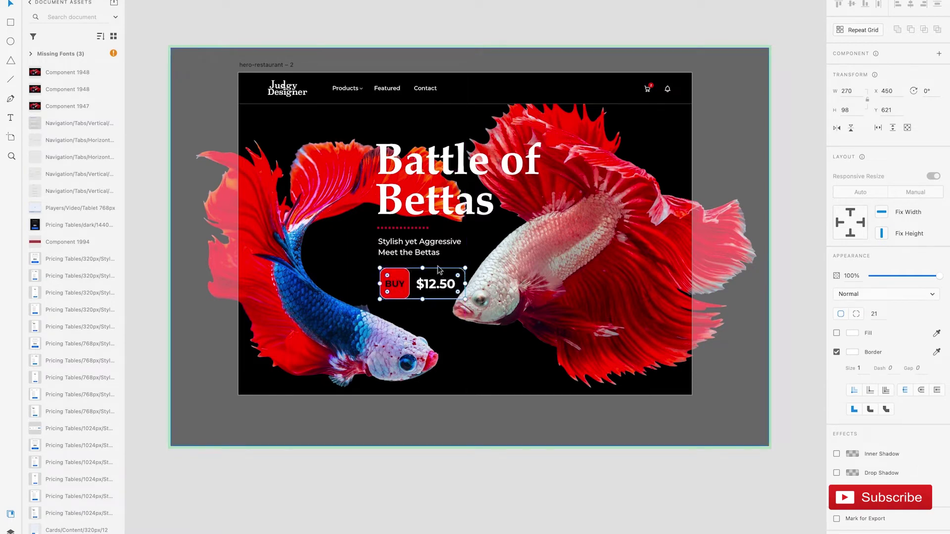
pyautogui.click(507, 470)
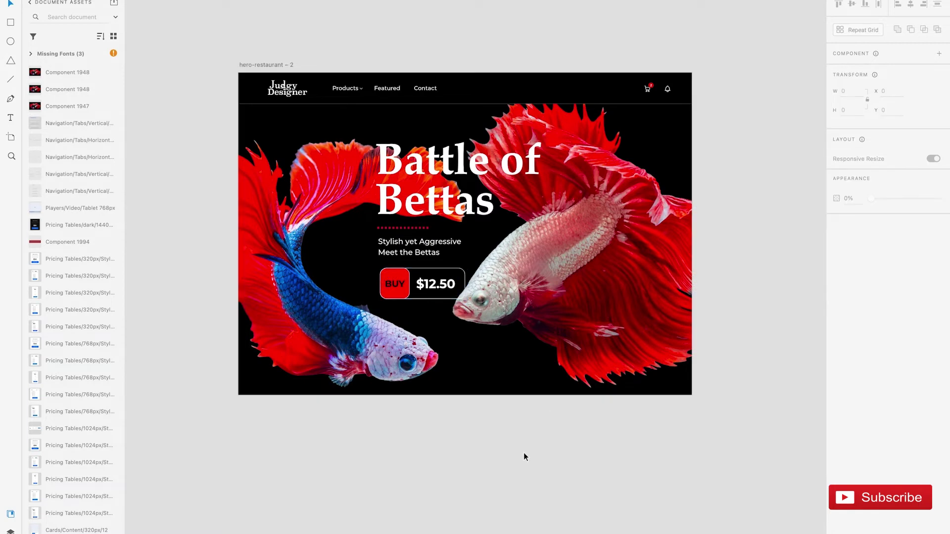
# Step: Toggle between the Default and Hover states to compare them, ending on Default State
pyautogui.doubleClick(539, 290)
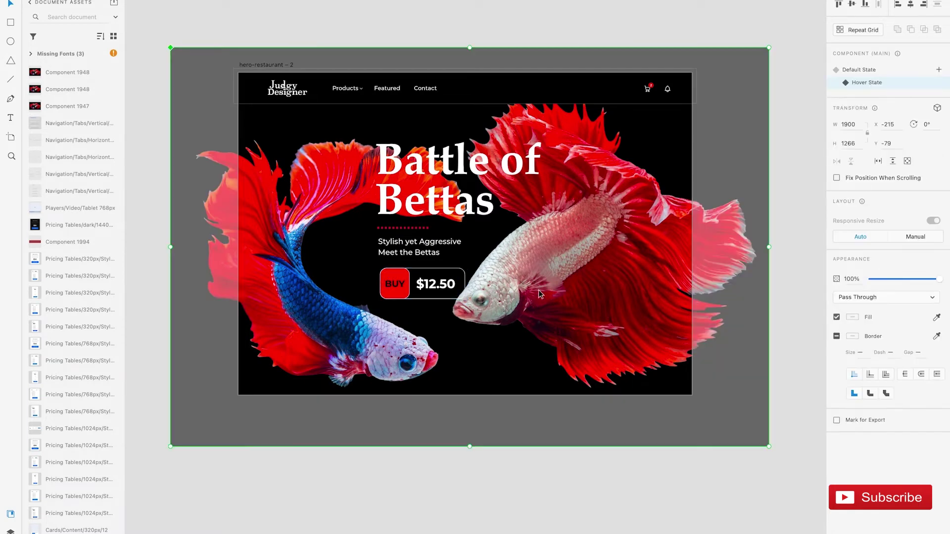
pyautogui.click(860, 70)
pyautogui.click(861, 83)
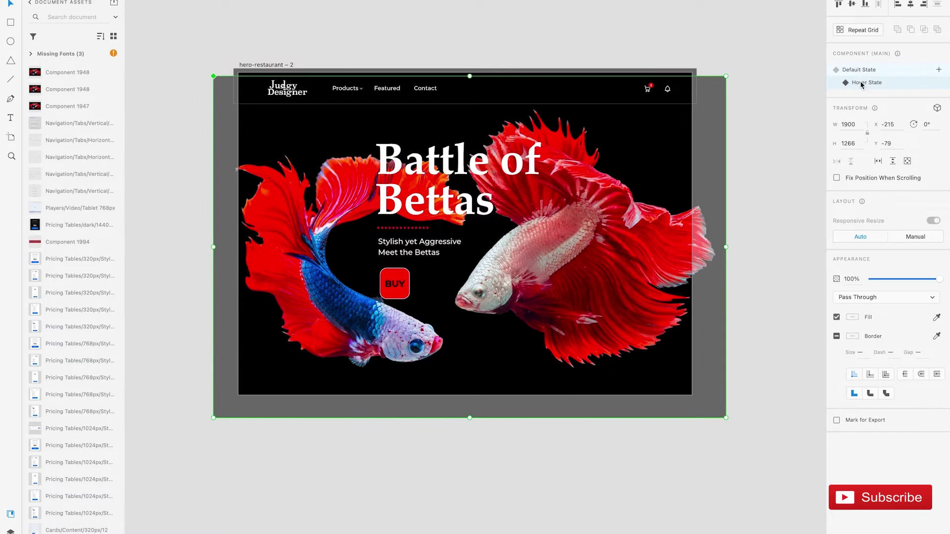
pyautogui.click(860, 73)
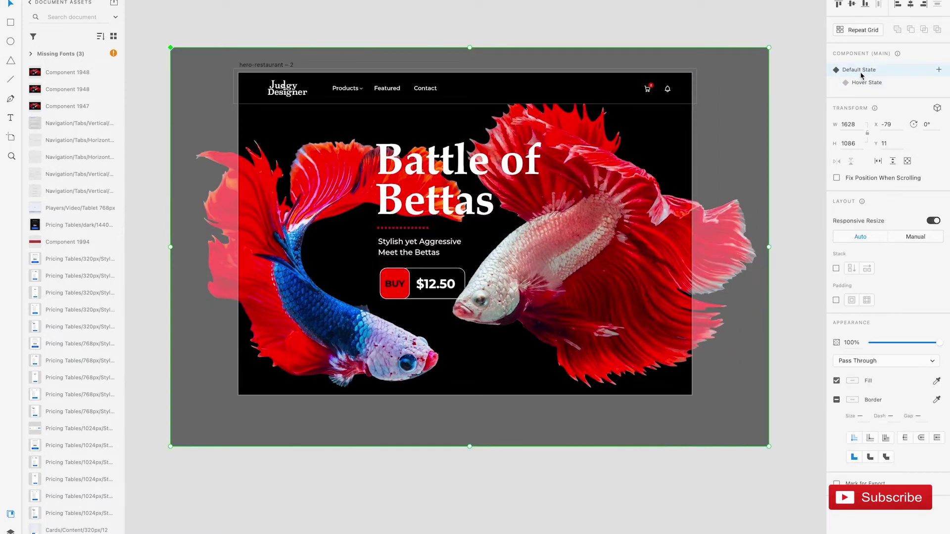
pyautogui.click(864, 73)
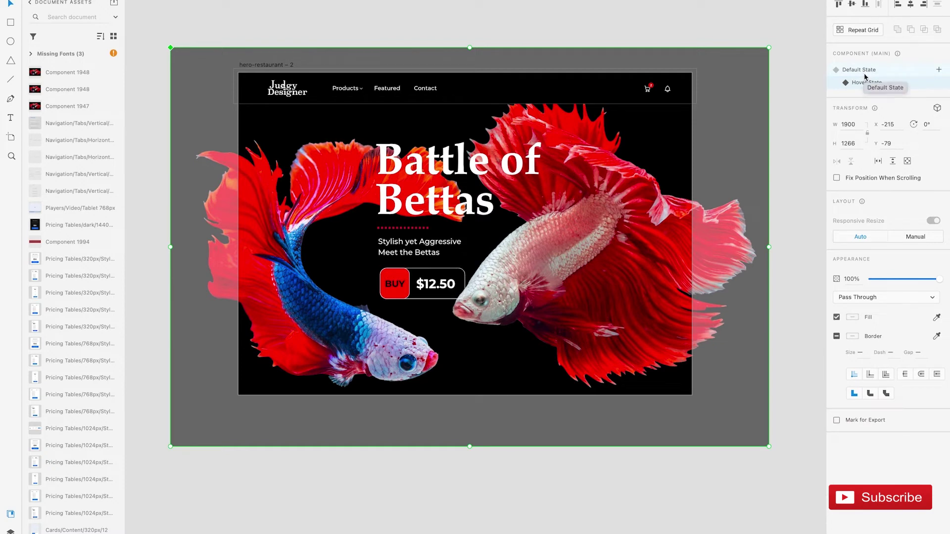
pyautogui.click(865, 74)
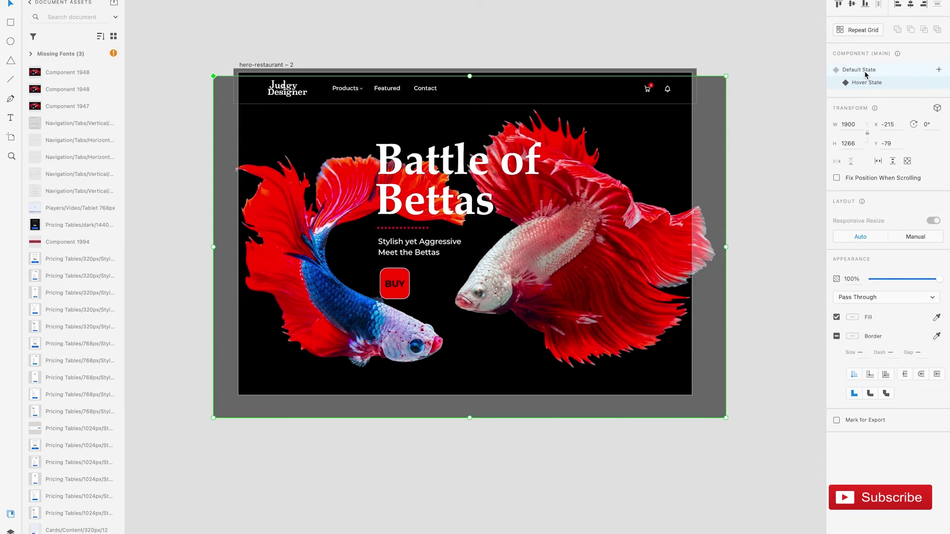
pyautogui.click(662, 152)
pyautogui.click(663, 151)
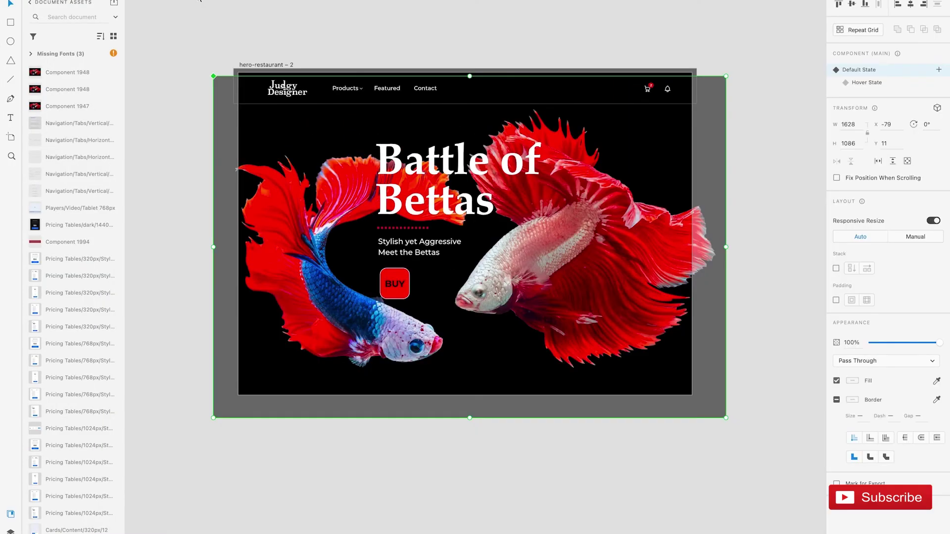
pyautogui.click(777, 174)
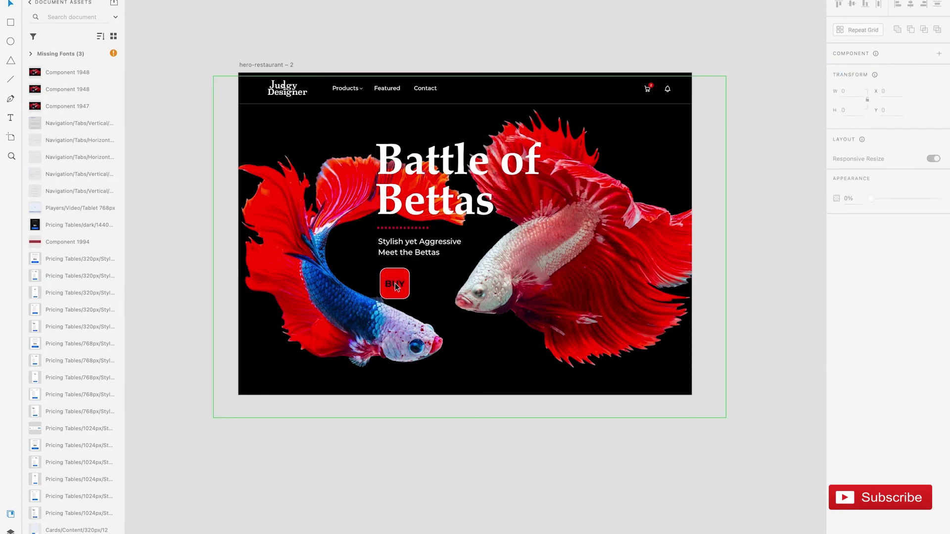
pyautogui.scroll(1, 402, 283)
pyautogui.scroll(-1, 401, 284)
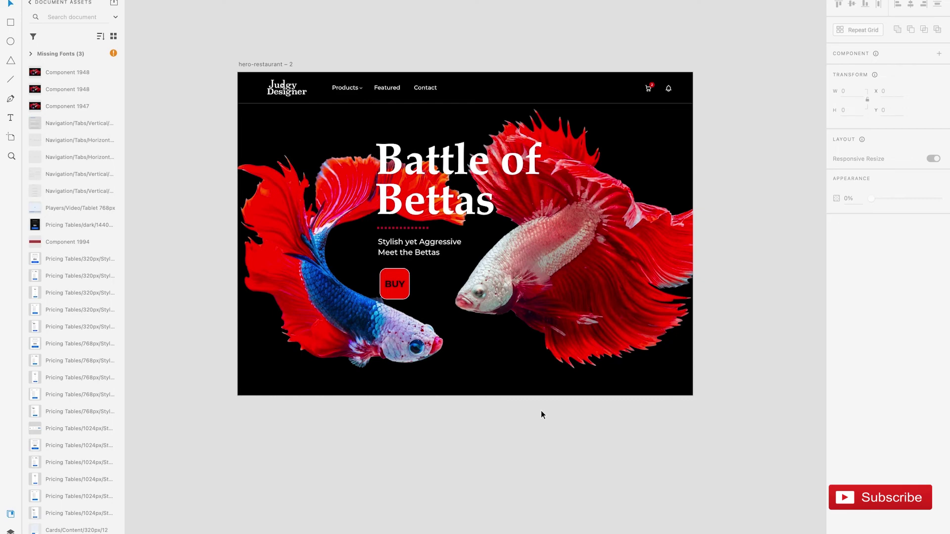
pyautogui.click(563, 330)
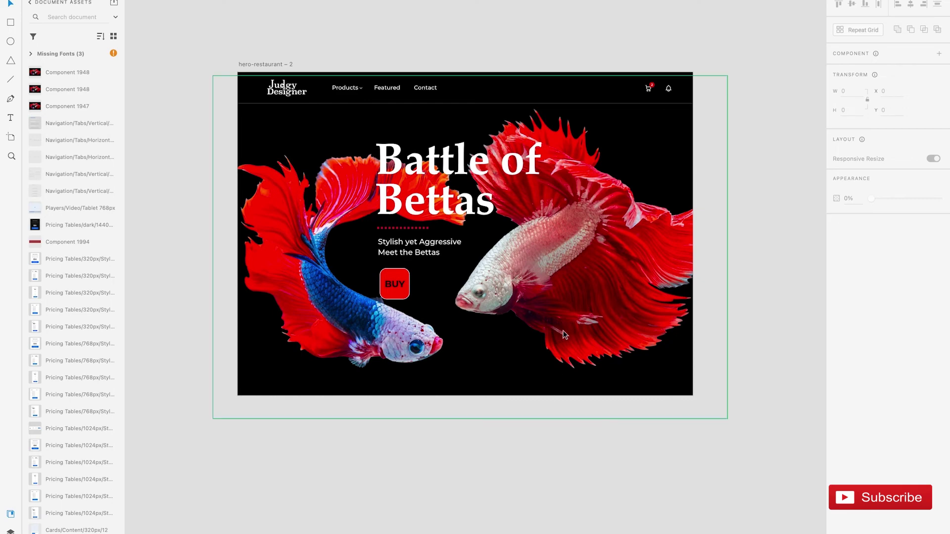
pyautogui.click(563, 335)
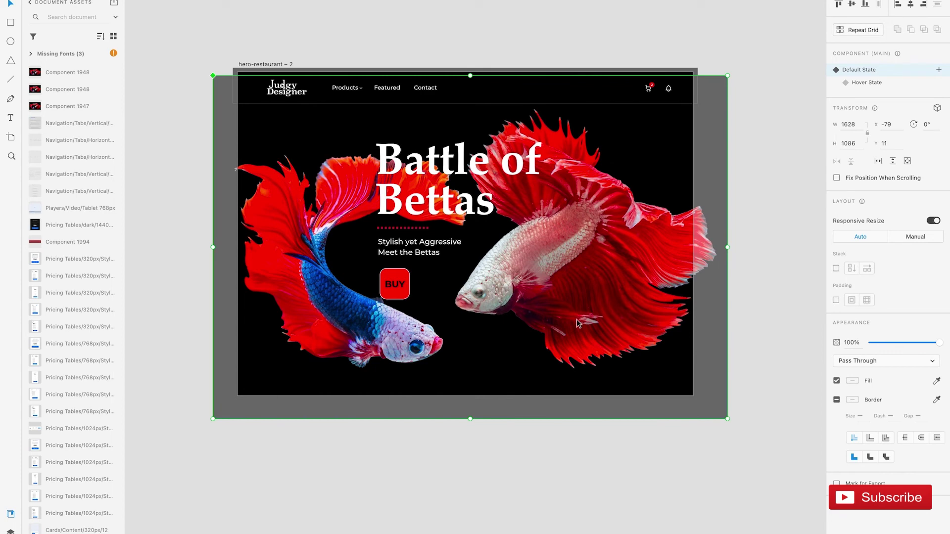
pyautogui.click(557, 447)
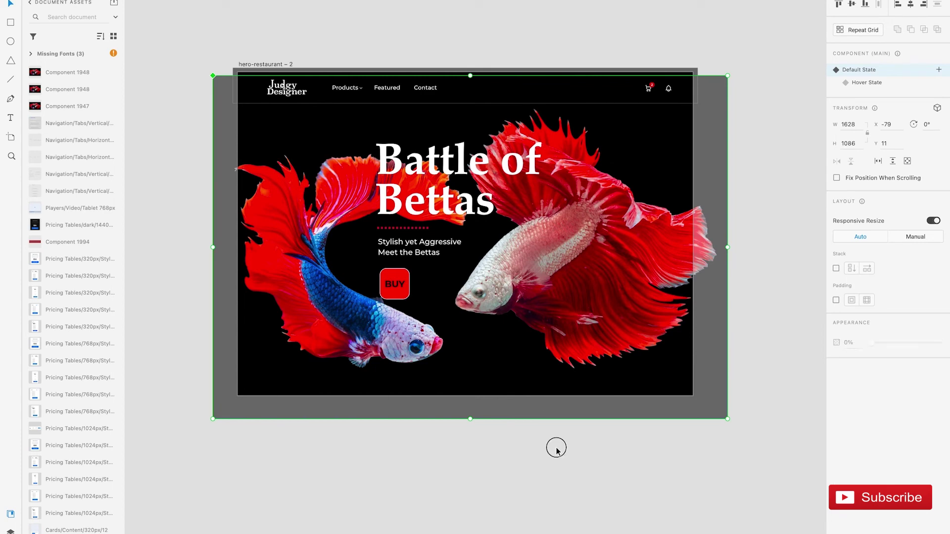